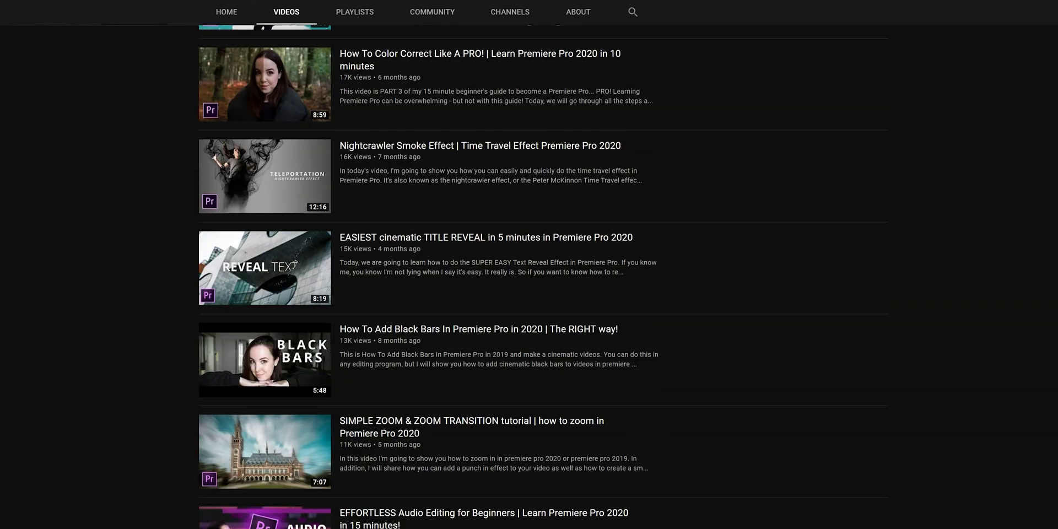
Place C2220.MP4 on V1 of Sequence 02 and park the playhead at 00:00:01:06.
scroll(543, 276, "down", 4)
scroll(542, 265, "down", 6)
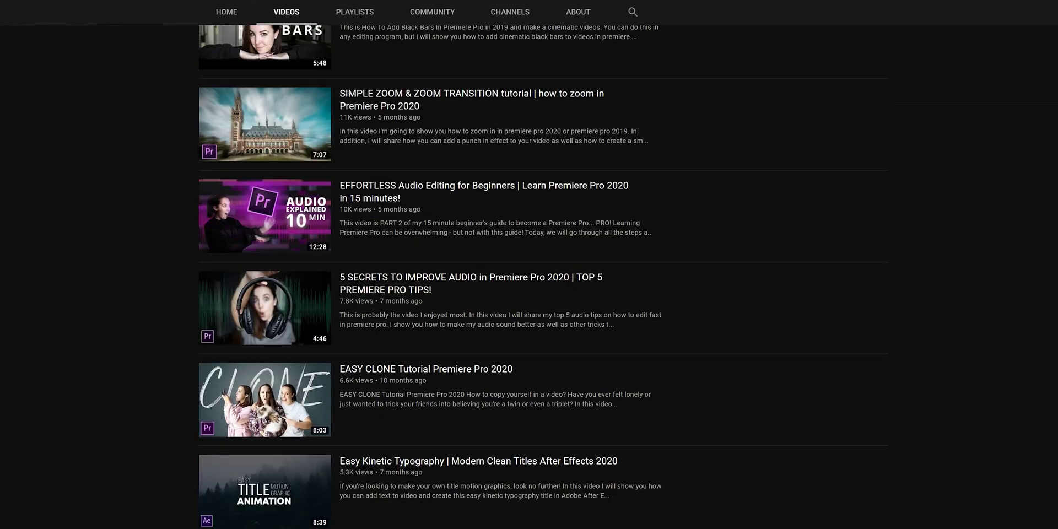
scroll(543, 264, "down", 4)
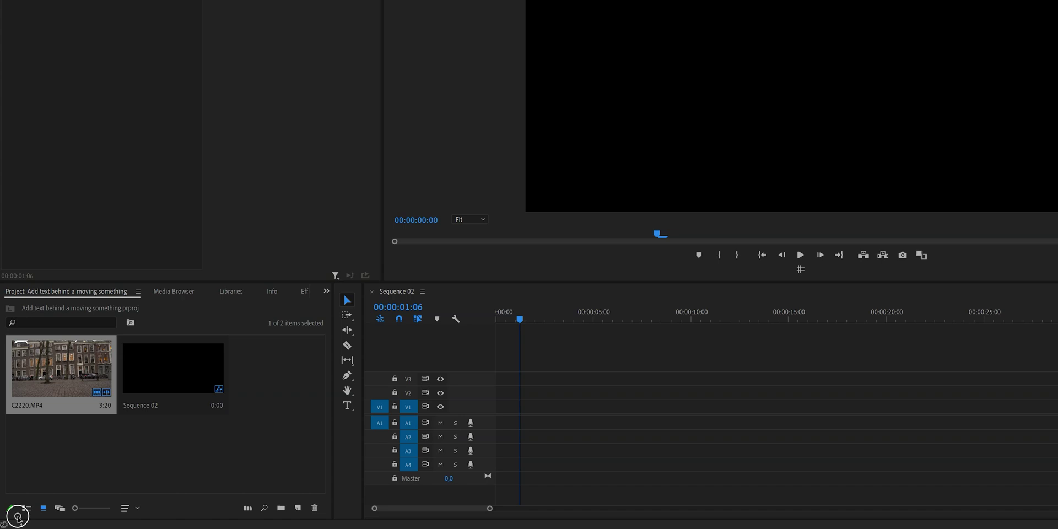
left_click(28, 405)
left_click_drag(42, 378, 484, 420)
left_click(501, 319)
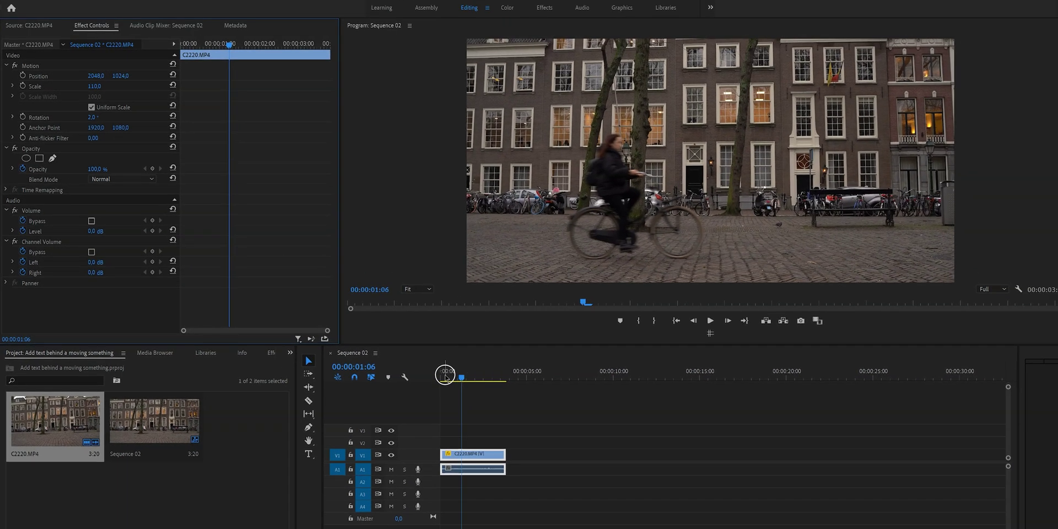
left_click_drag(445, 378, 465, 379)
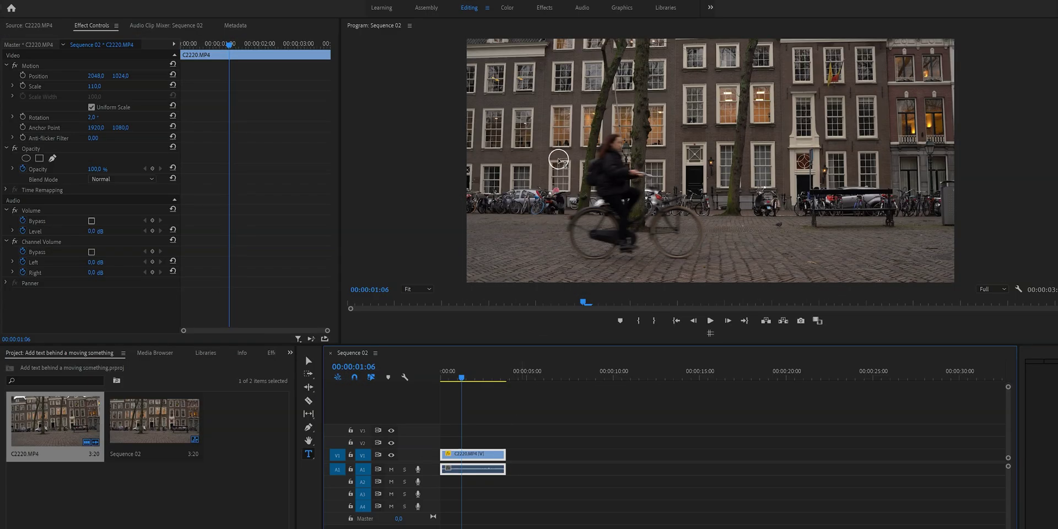
Add a 'YOUR TEXT HERE' title in Roboto, size 264, with wide letter spacing.
left_click(558, 160)
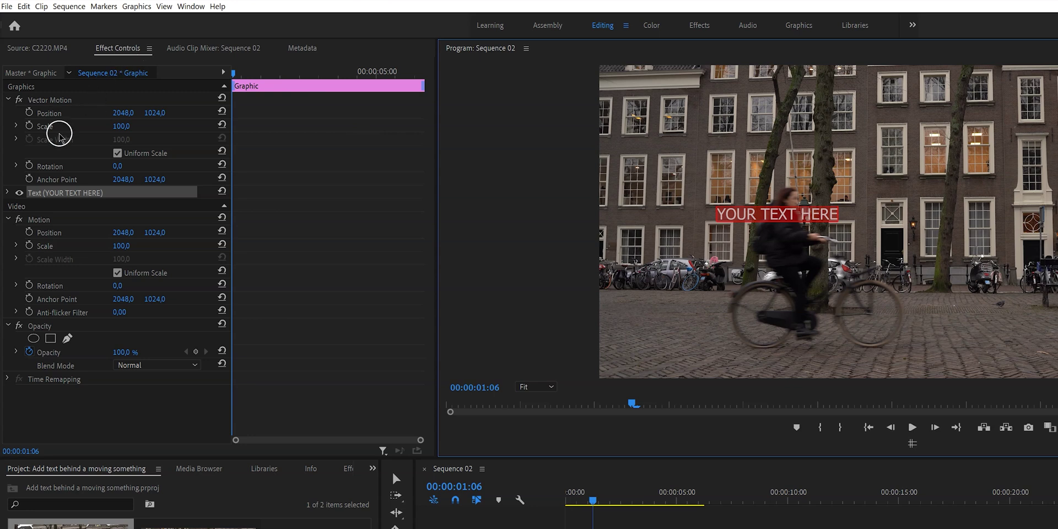
left_click(9, 192)
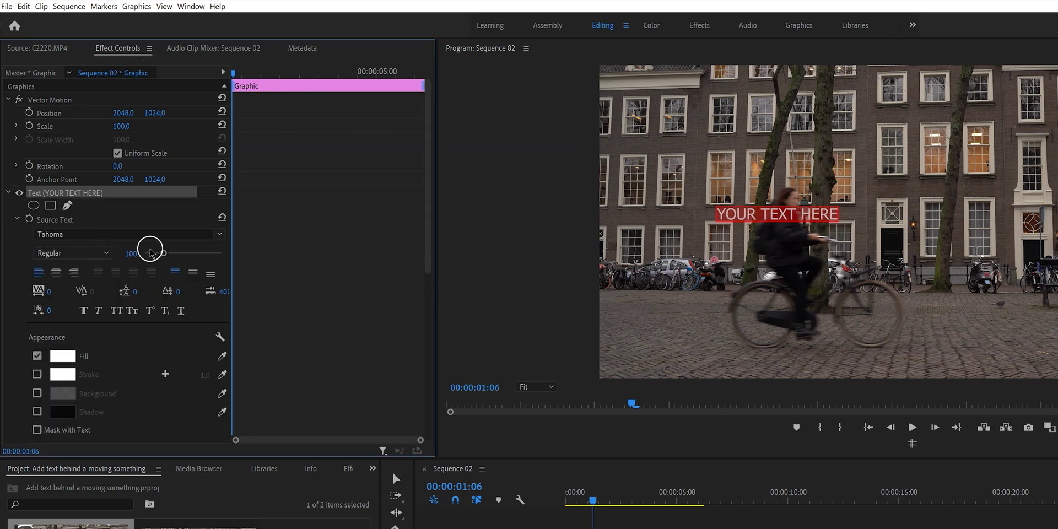
left_click(223, 238)
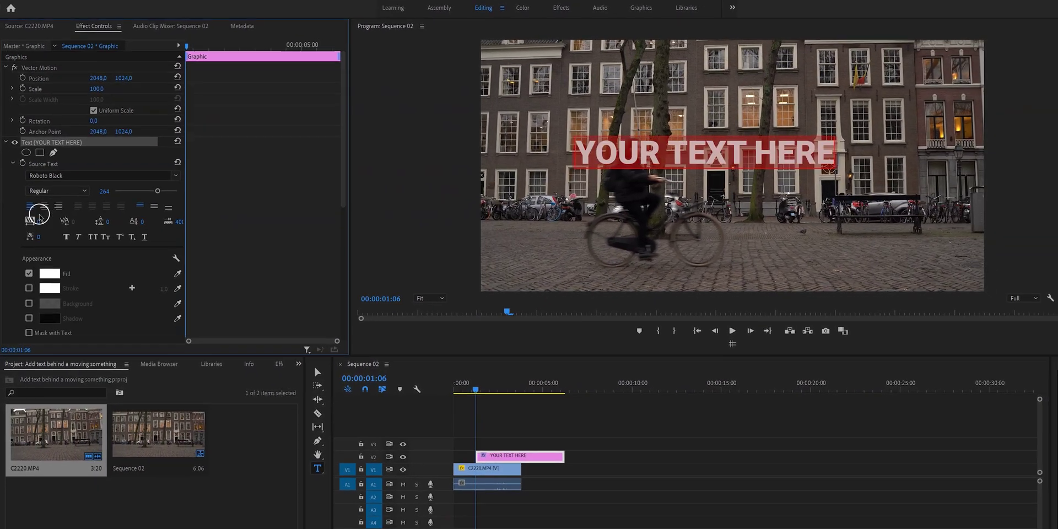
left_click_drag(47, 291, 57, 292)
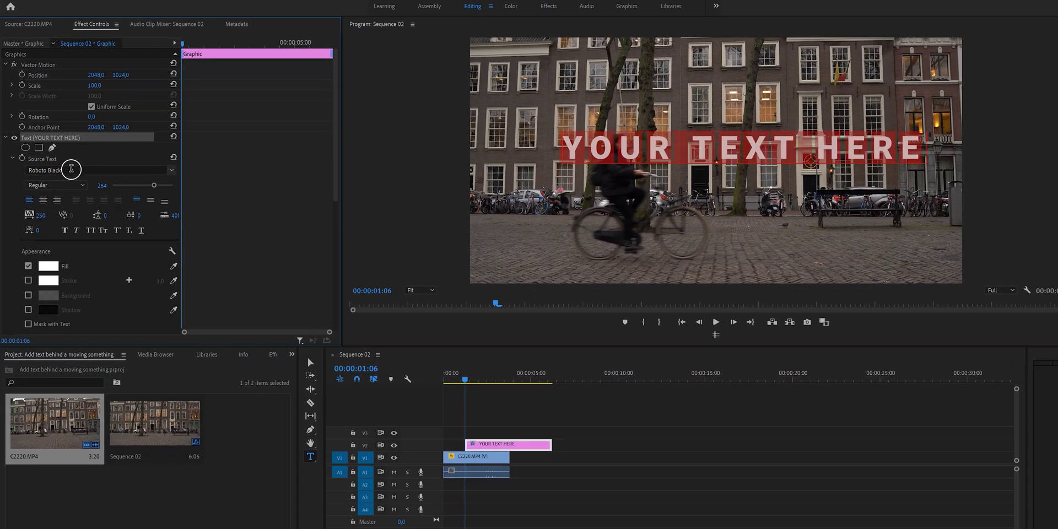
Switch the title font to the heavier Roboto Black weight.
left_click(71, 169)
left_click(83, 188)
scroll(166, 220, "down", 1)
left_click(99, 131)
scroll(135, 170, "up", 1)
left_click(136, 170)
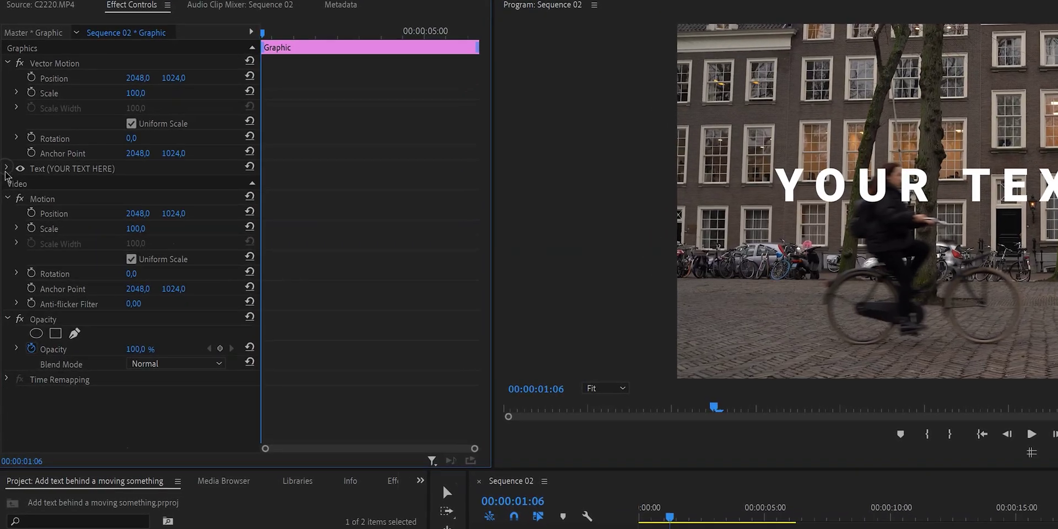
Draw a free-draw bezier opacity mask around the cyclist's upper body at 100% monitor view.
left_click(36, 330)
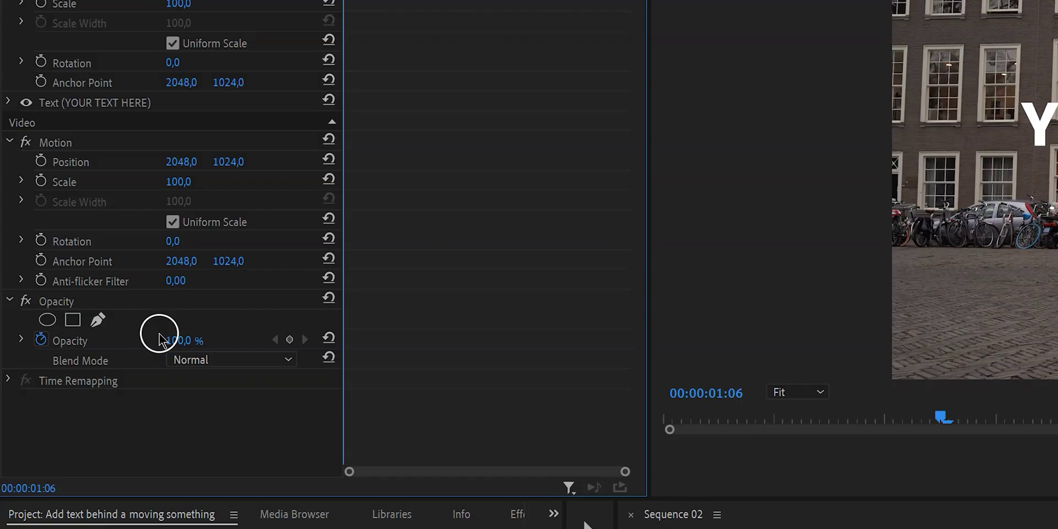
left_click(98, 318)
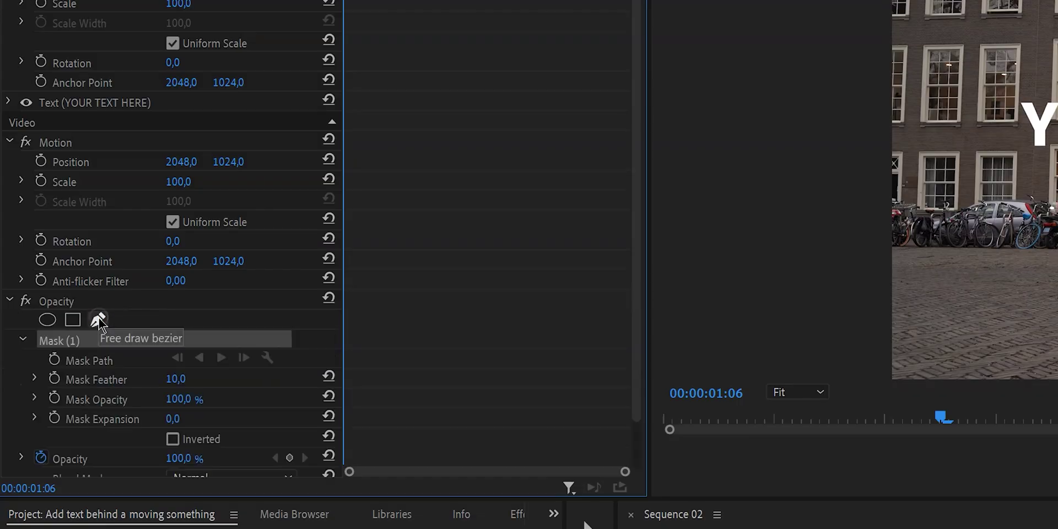
left_click(597, 357)
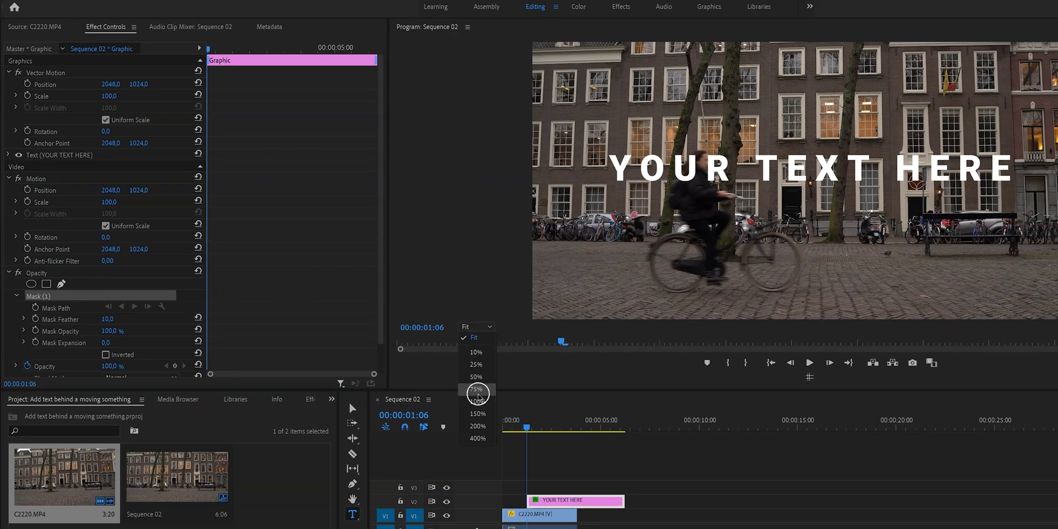
left_click(611, 444)
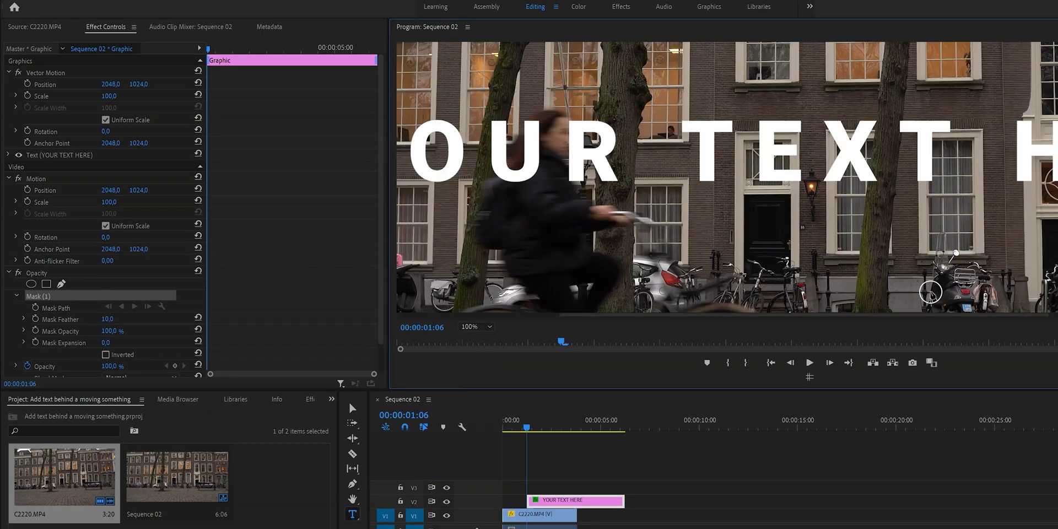
left_click_drag(868, 314, 738, 308)
scroll(732, 223, "down", 3)
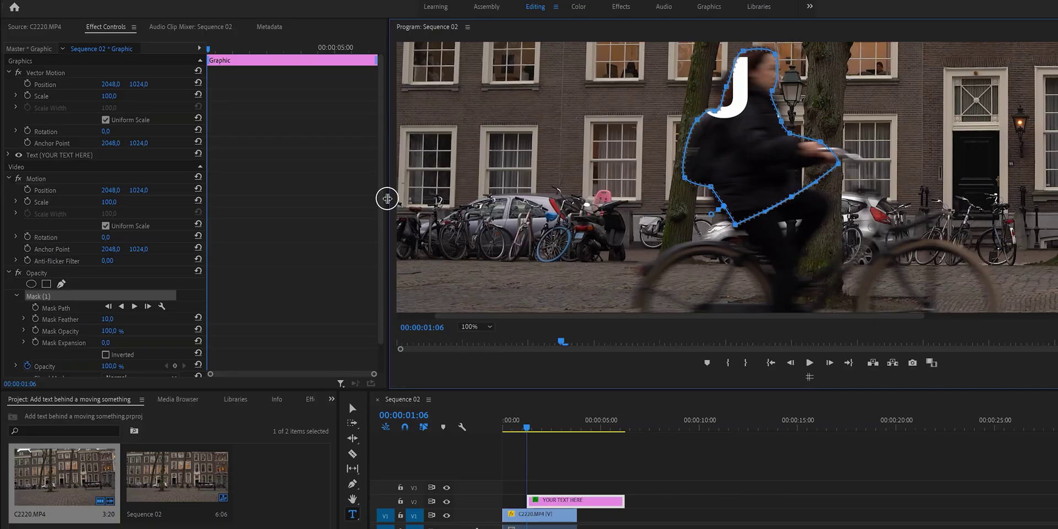
Invert Mask (1) with feather 6 and hide the mask outline in the preview.
scroll(367, 238, "down", 2)
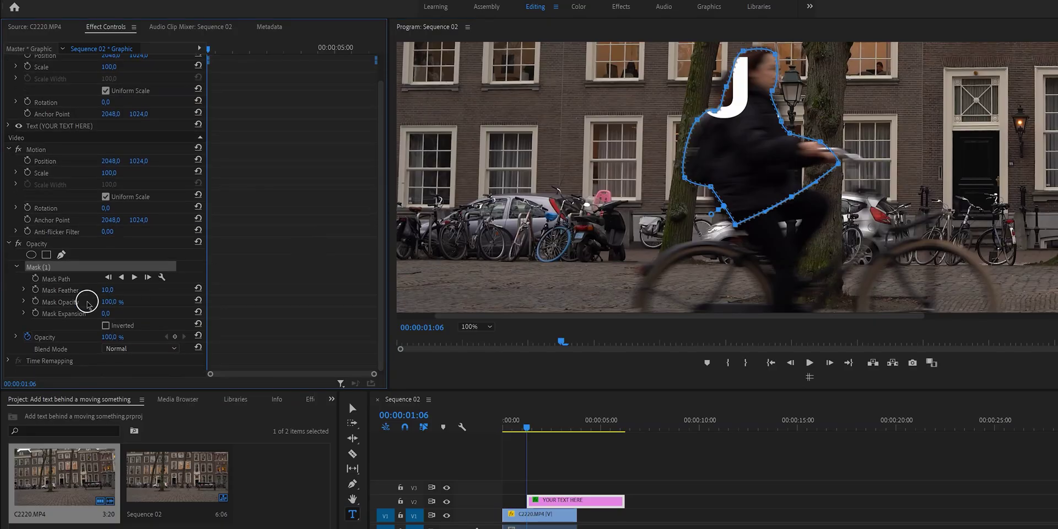
left_click(105, 326)
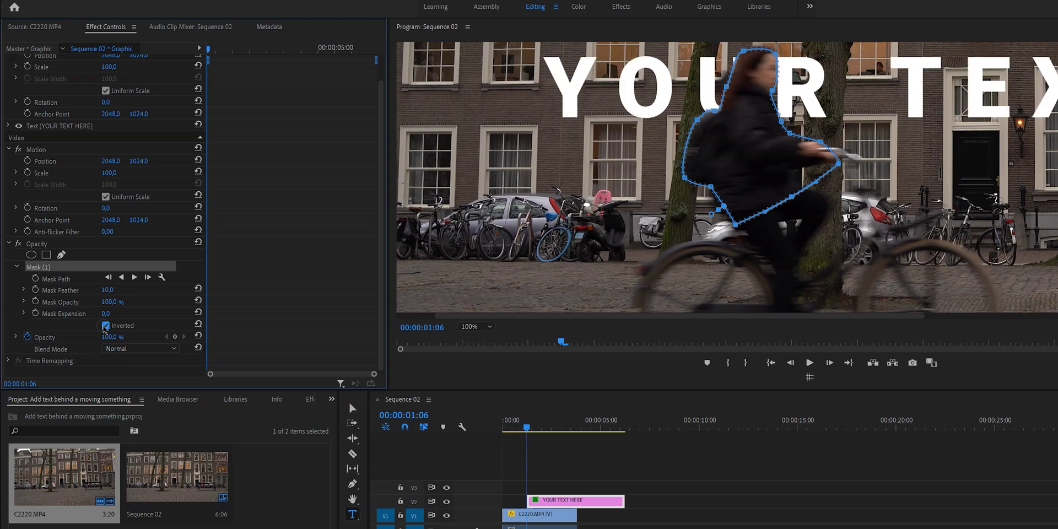
scroll(91, 336, "up", 2)
left_click(77, 342)
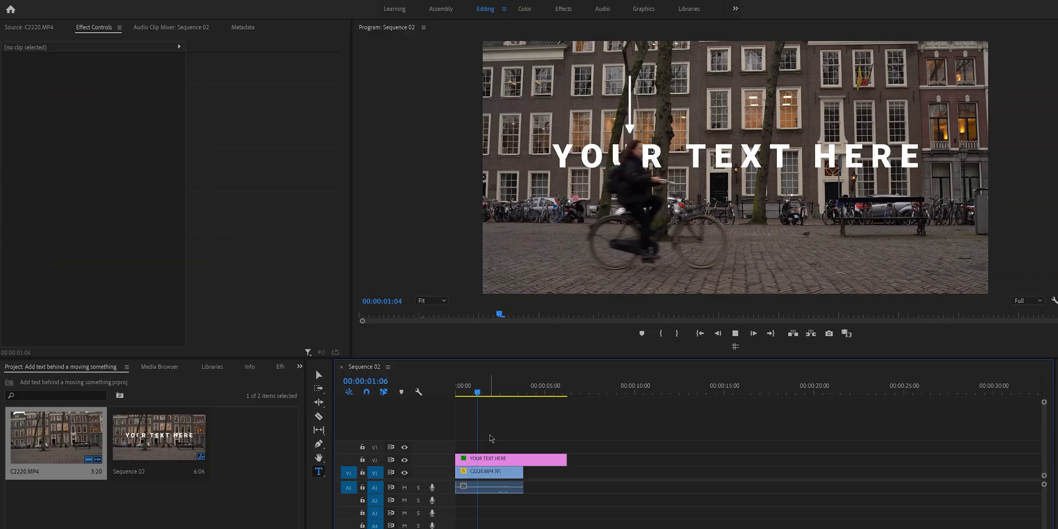
key("space")
key("d")
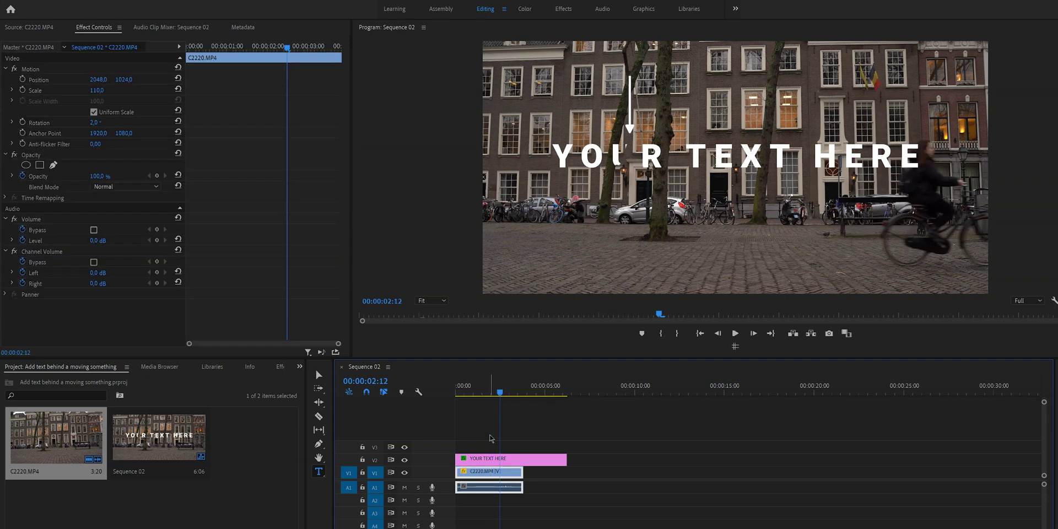
left_click(490, 458)
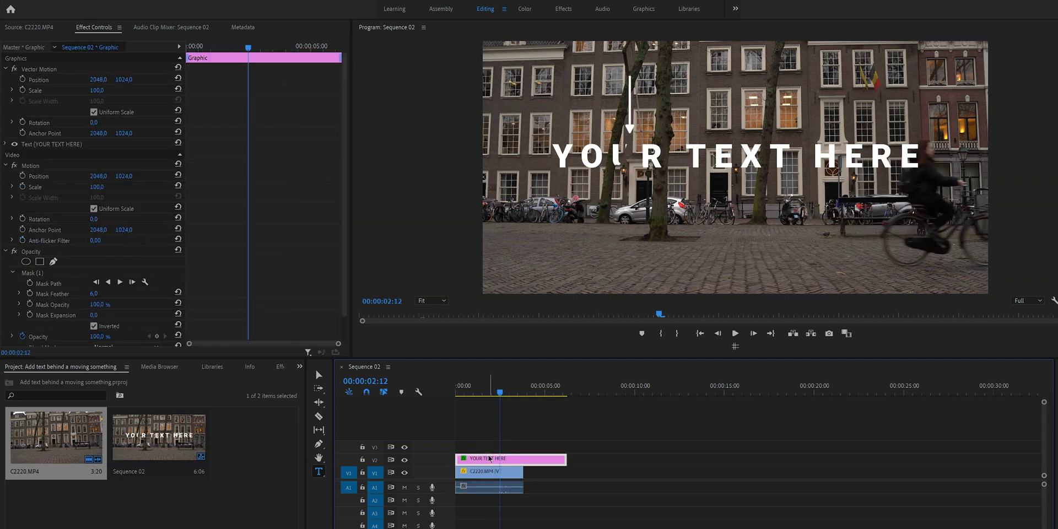
left_click_drag(476, 391, 478, 393)
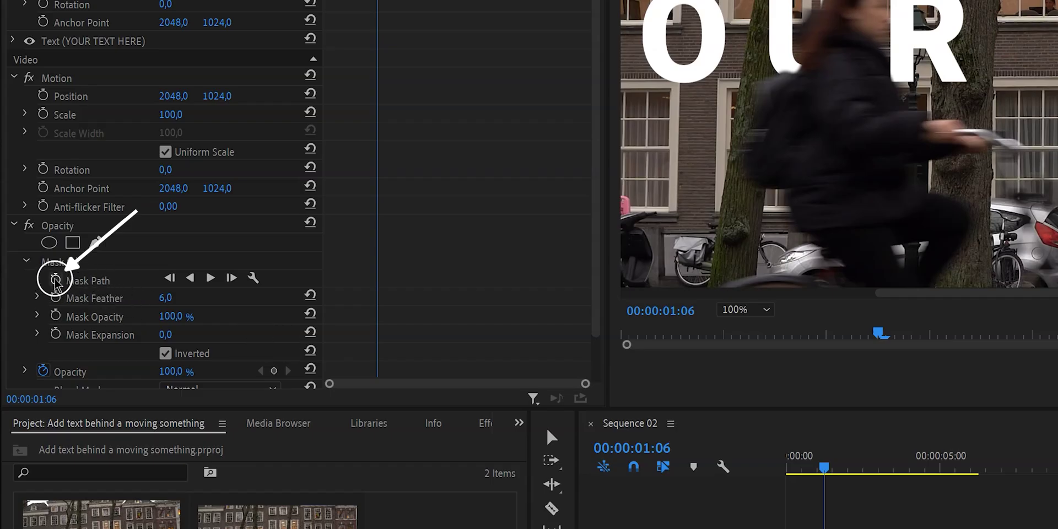
left_click(55, 280)
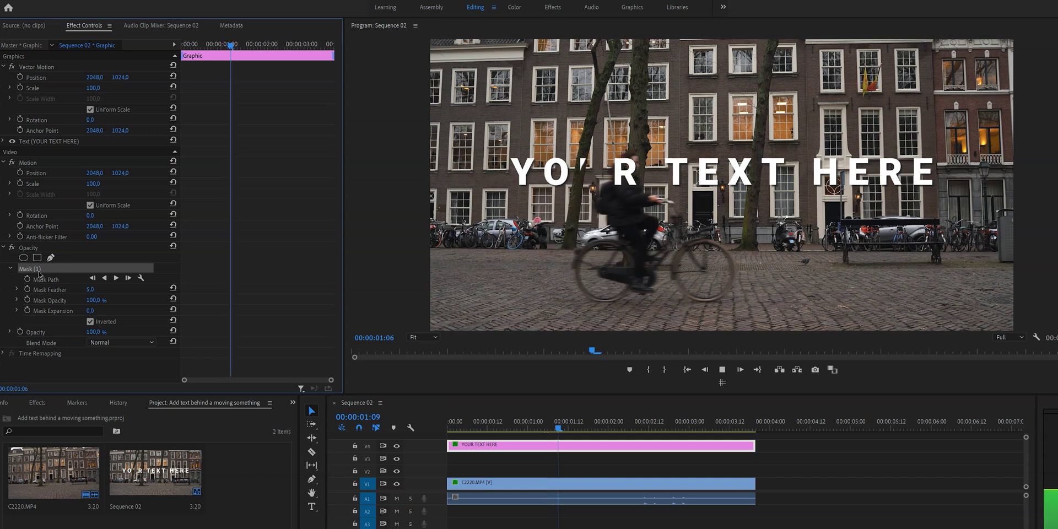
key("space")
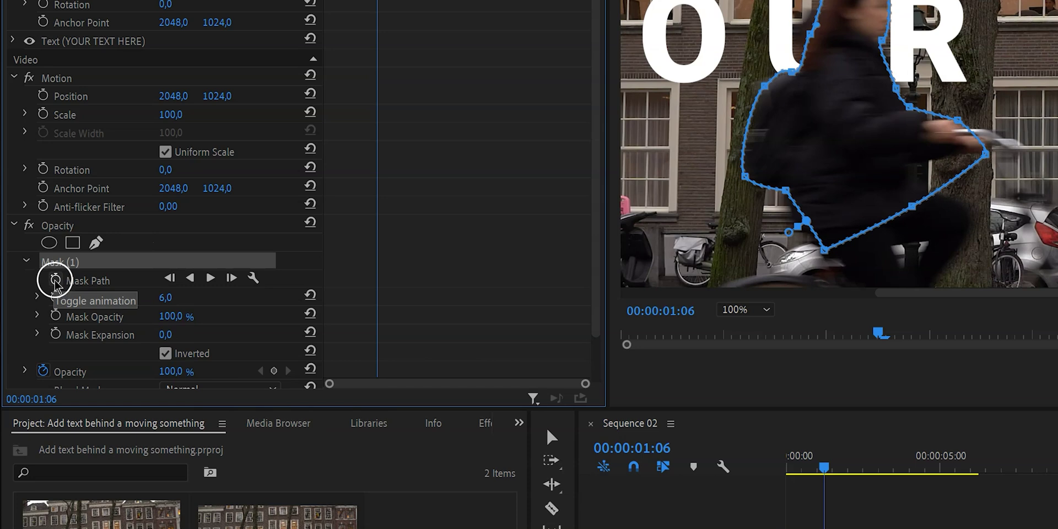
Add the first Mask Path keyframe and drag the mask outline back over the cyclist.
left_click(55, 281)
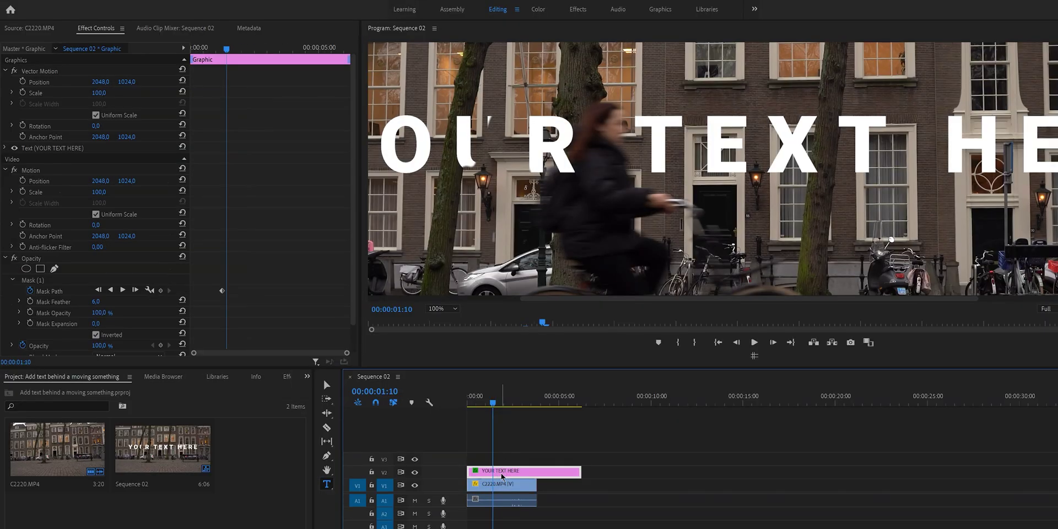
left_click(53, 281)
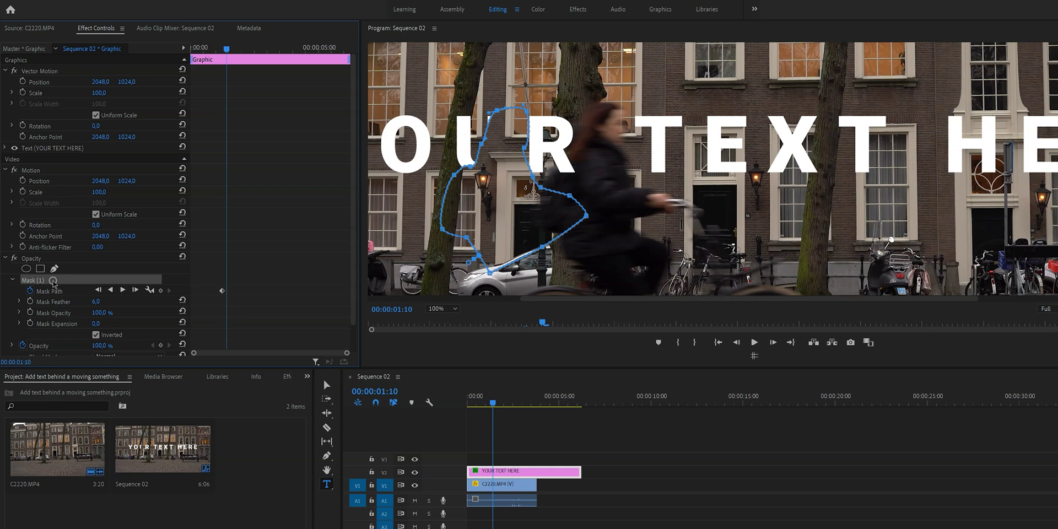
left_click_drag(528, 224, 593, 223)
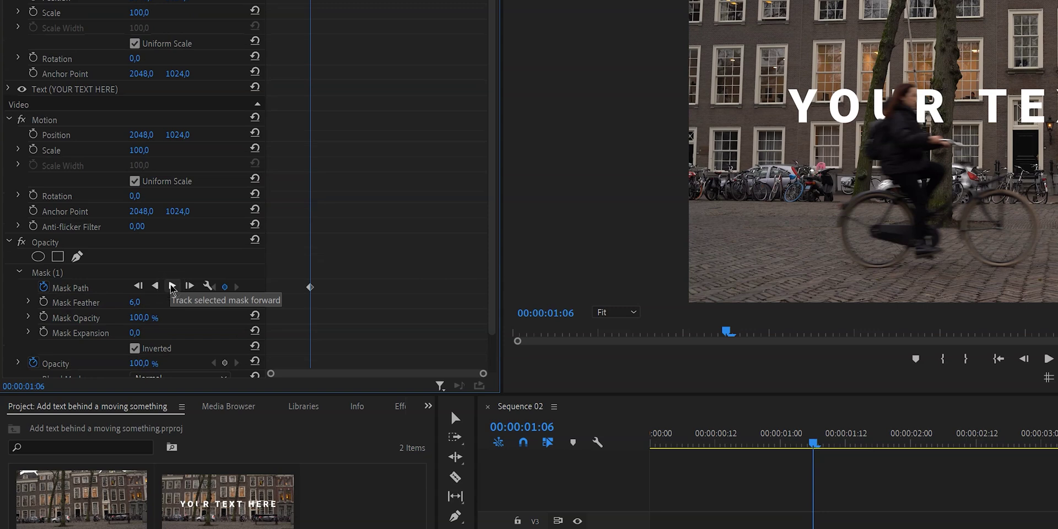
Track the mask forward, then step back through the resulting mask-path keyframes.
left_click(172, 285)
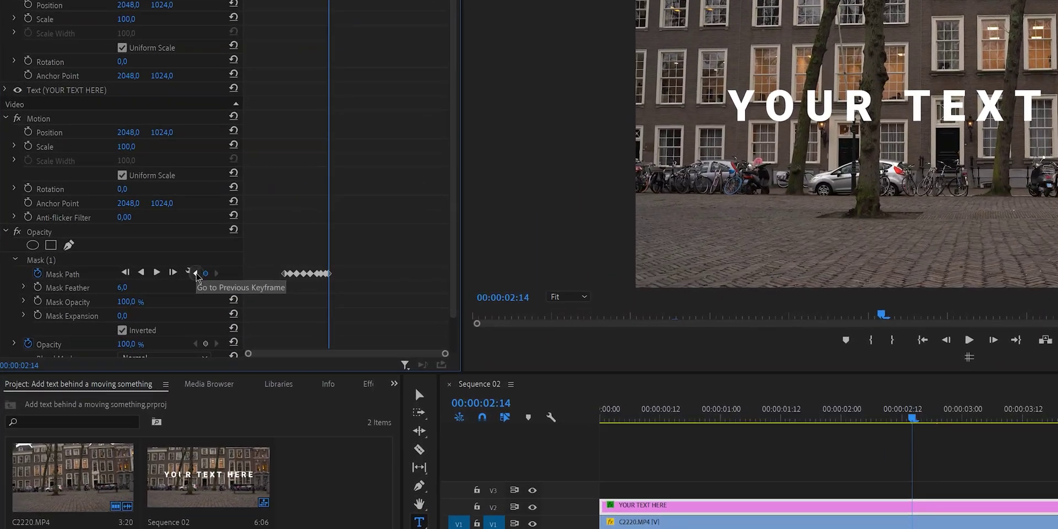
left_click(146, 277)
left_click(199, 273)
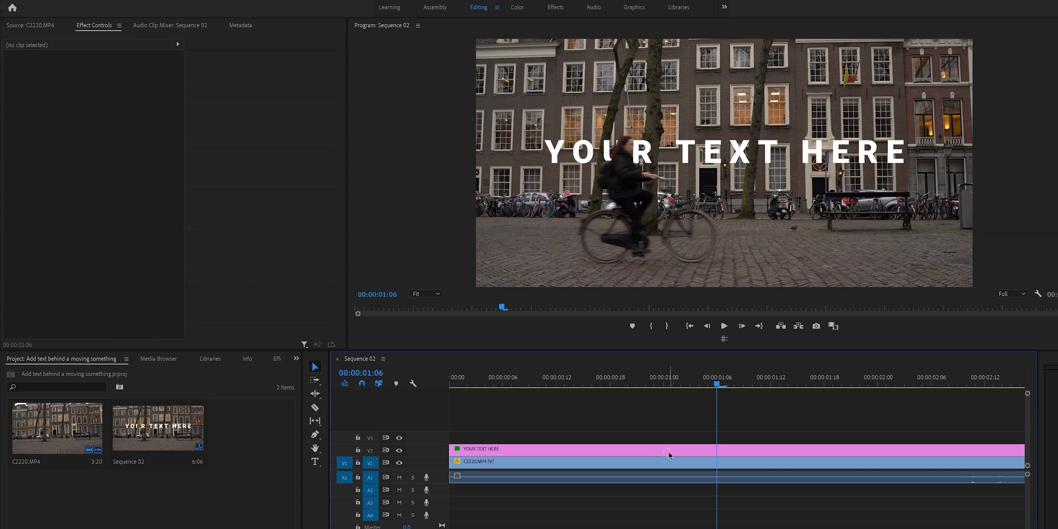
Track the YOUR TEXT HERE title's mask backward from 00:00:01:06.
left_click(668, 451)
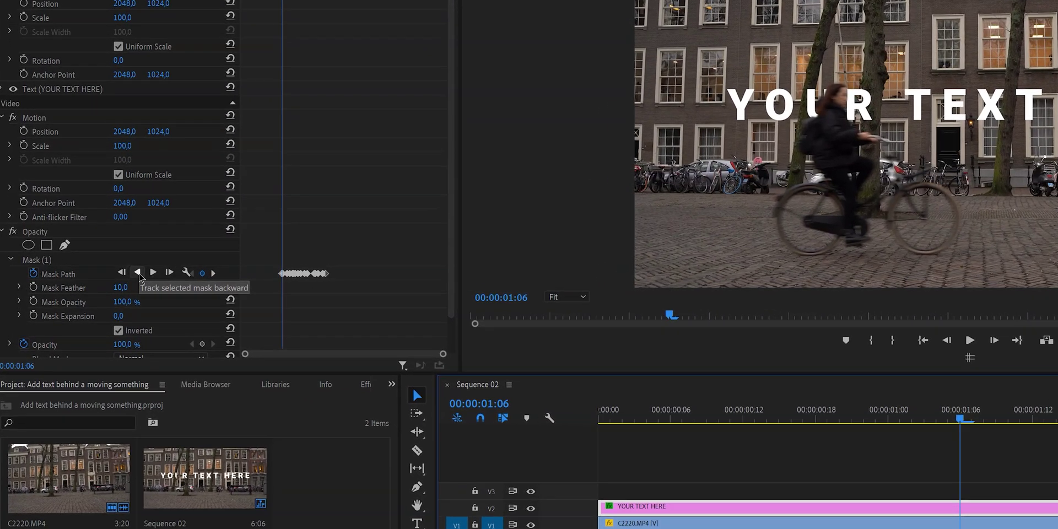
left_click(138, 273)
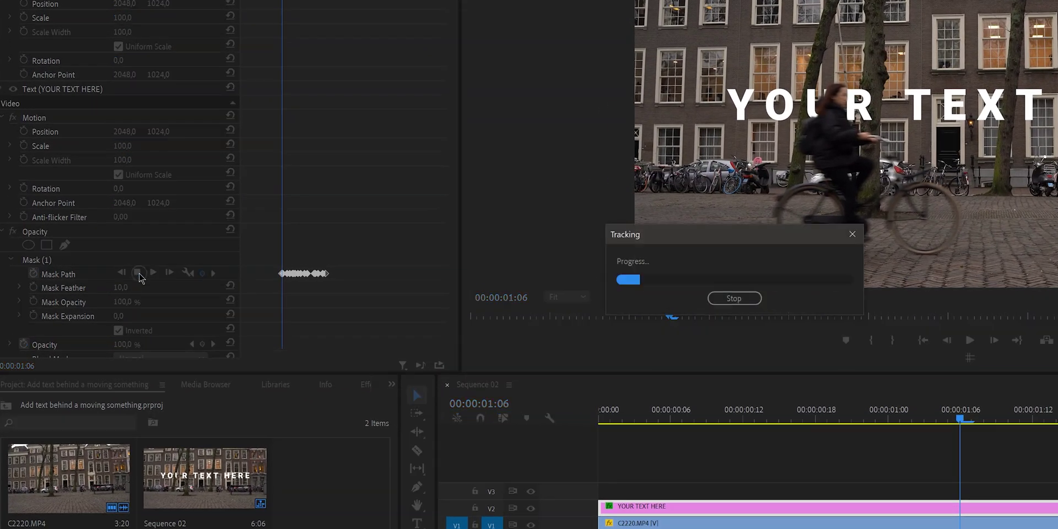